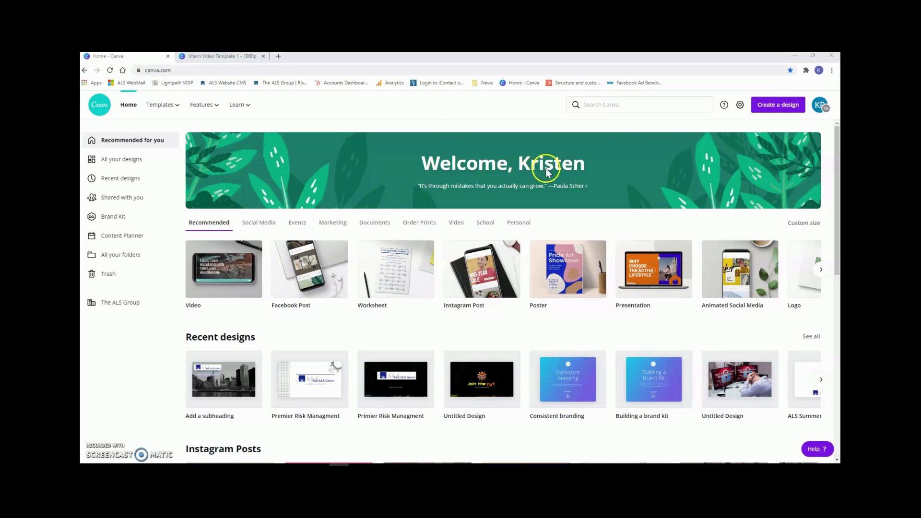
# Step: Search the new design types for "video", then switch to the open Intern Video Template 1 design
pyautogui.click(777, 105)
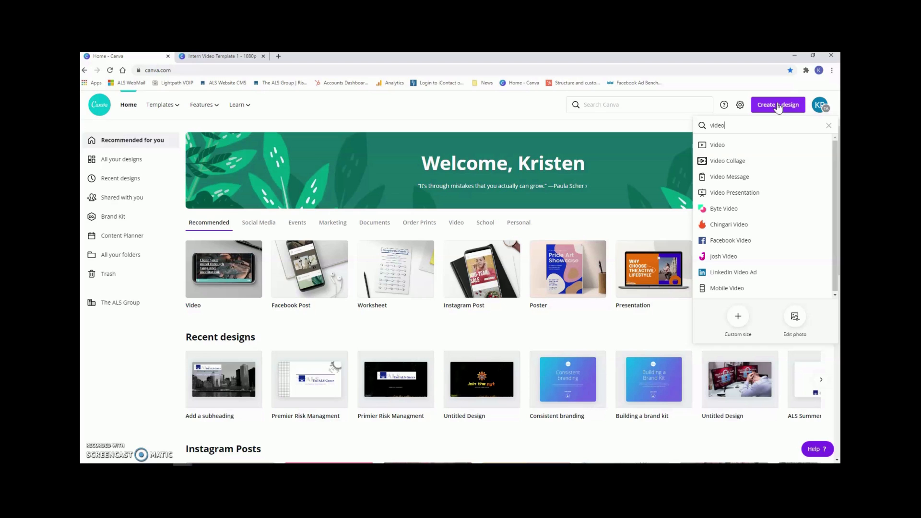
pyautogui.click(737, 148)
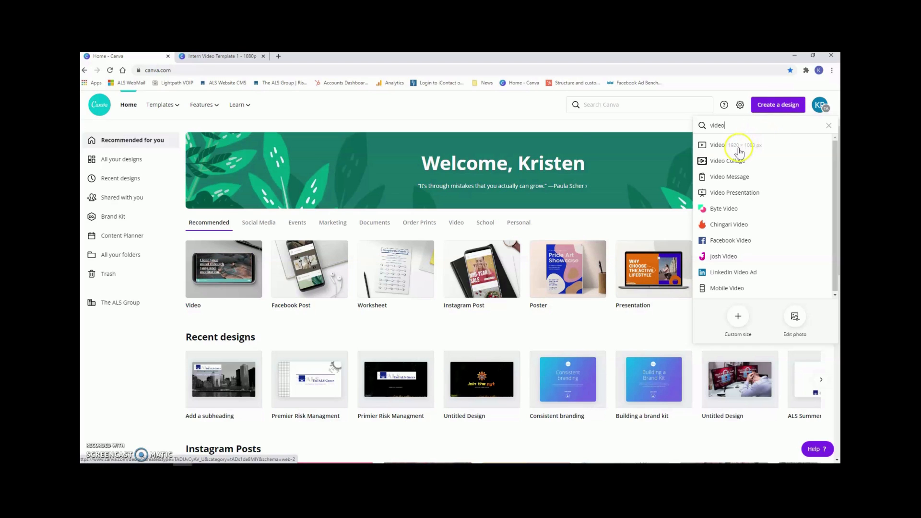
pyautogui.click(197, 59)
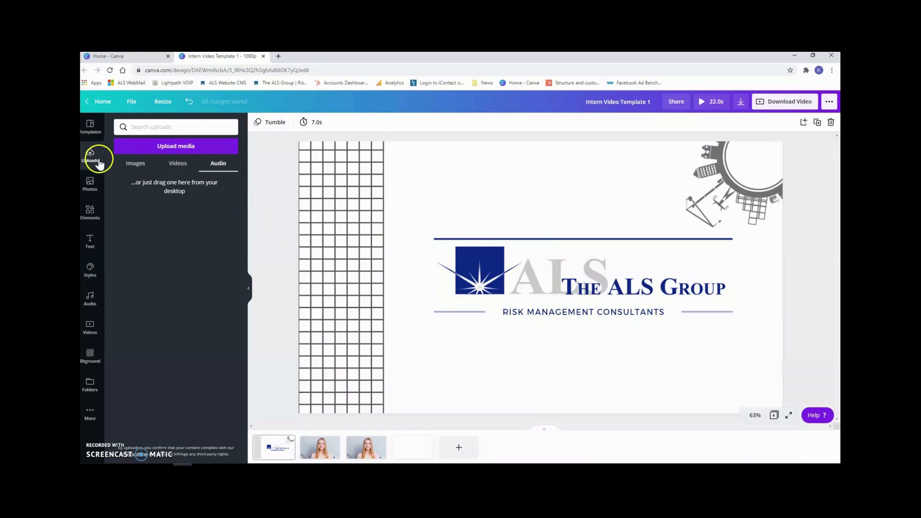
# Step: Look through the uploaded videos and the uploaded audio available for the design
pyautogui.click(181, 169)
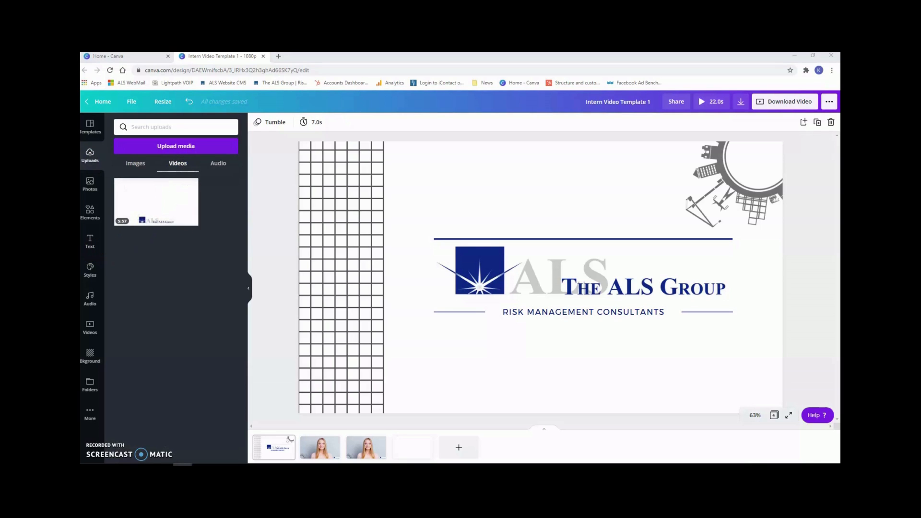
pyautogui.moveTo(82, 207); pyautogui.dragTo(149, 262)
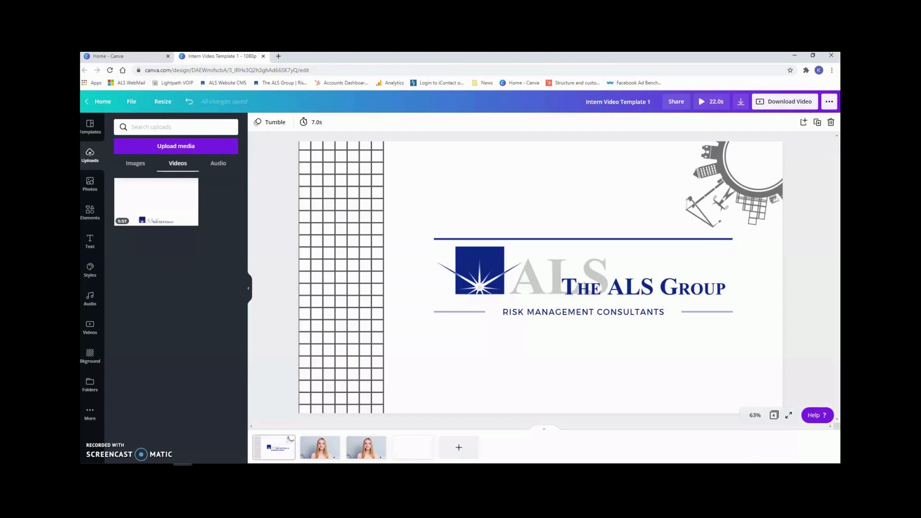
pyautogui.click(218, 165)
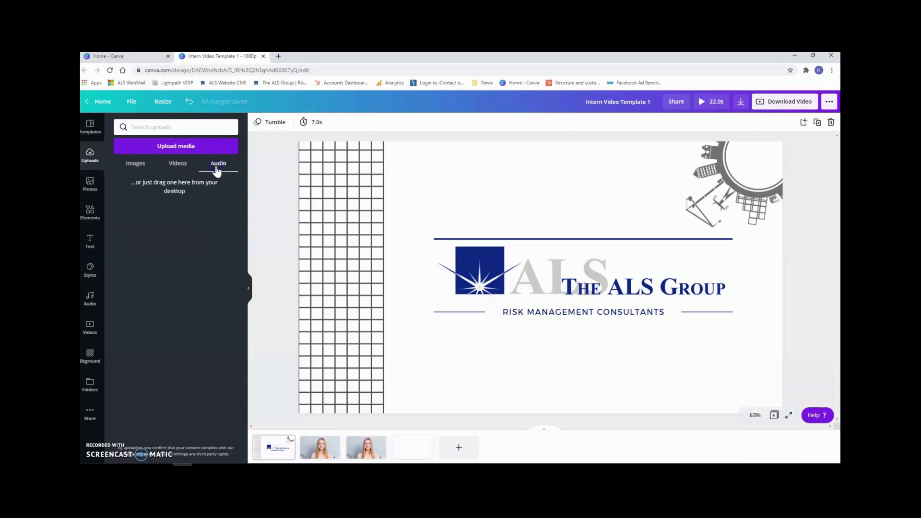
pyautogui.click(184, 205)
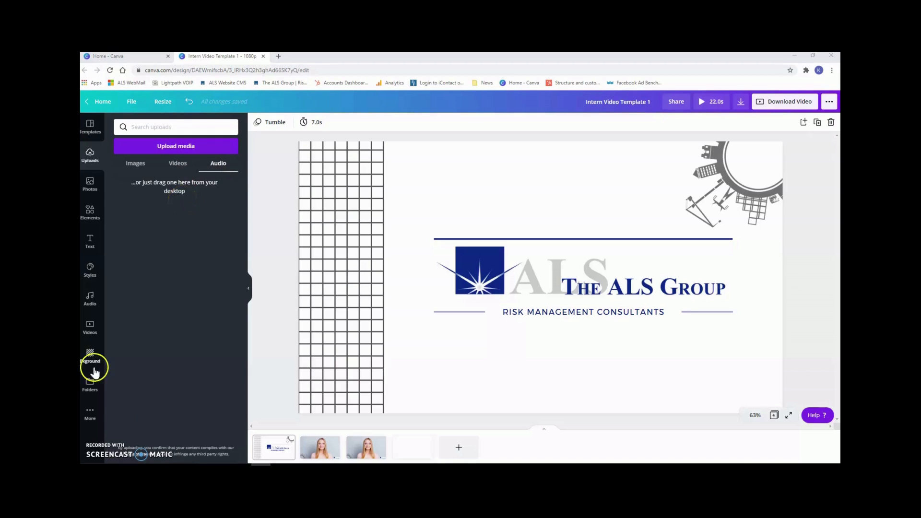
pyautogui.click(245, 419)
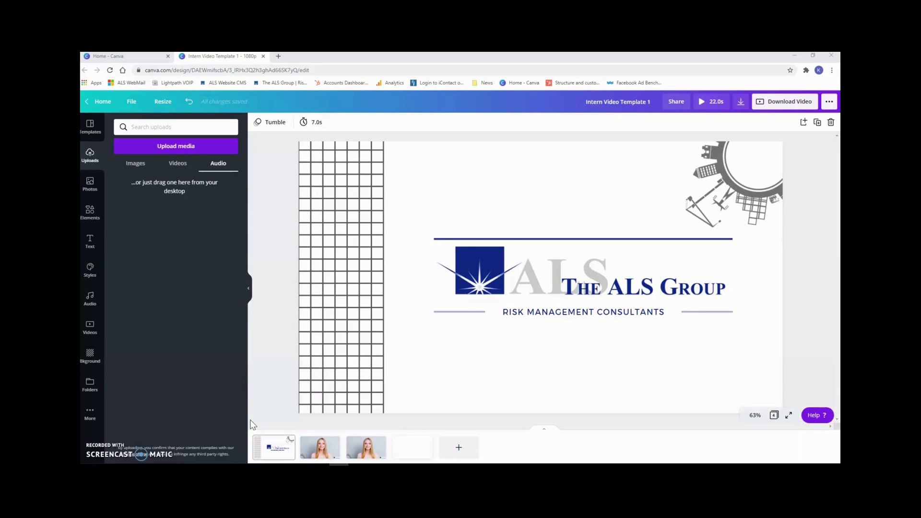
# Step: Set the display time of the first page with the company logo to 1.0 s
pyautogui.click(252, 411)
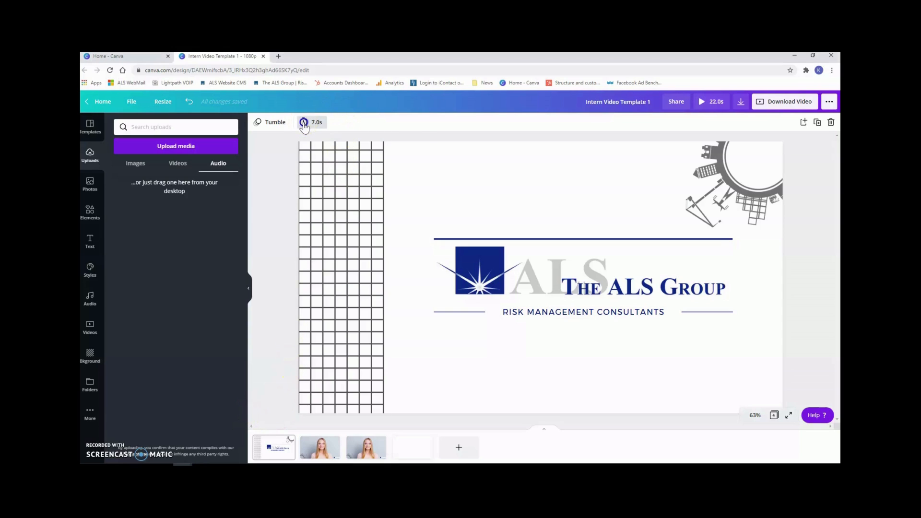
pyautogui.click(304, 124)
pyautogui.moveTo(350, 150)
pyautogui.mouseDown()
pyautogui.moveTo(363, 154)
pyautogui.moveTo(342, 158)
pyautogui.mouseUp()
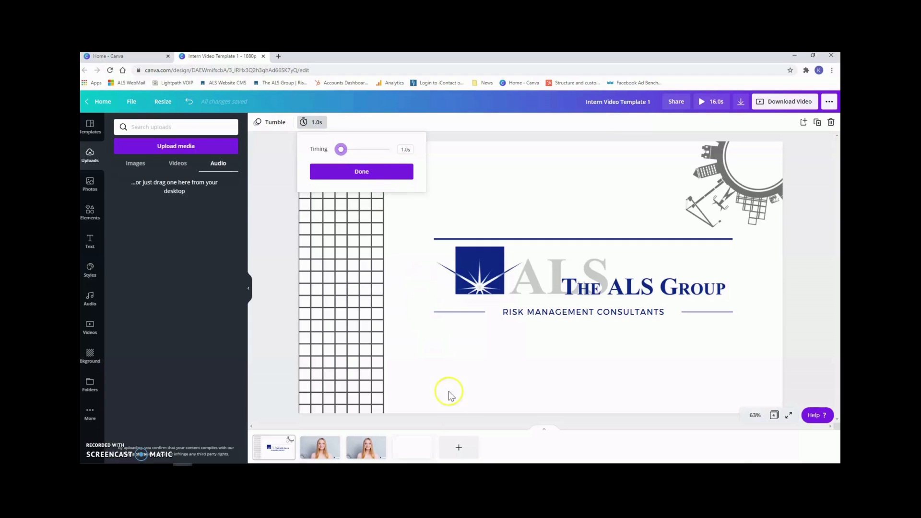
# Step: Add a blank page at the end of the design and show the uploaded videos
pyautogui.click(458, 449)
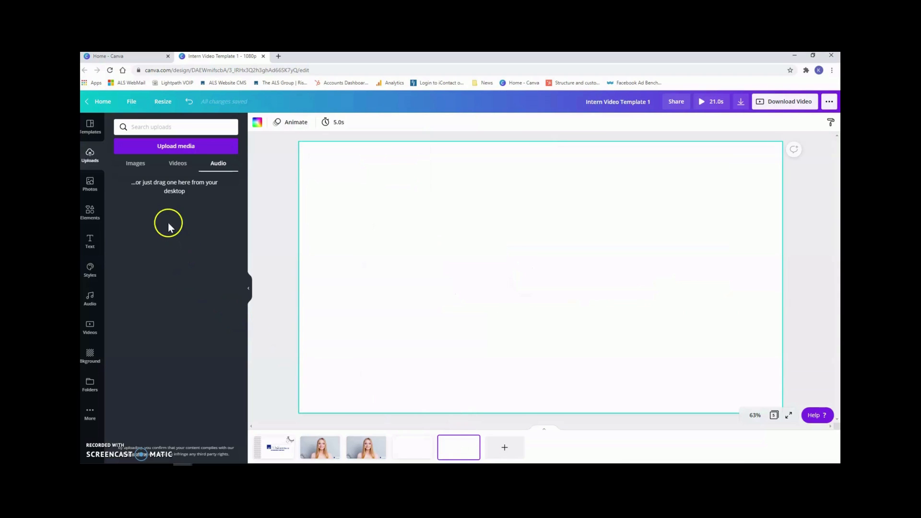
pyautogui.click(176, 164)
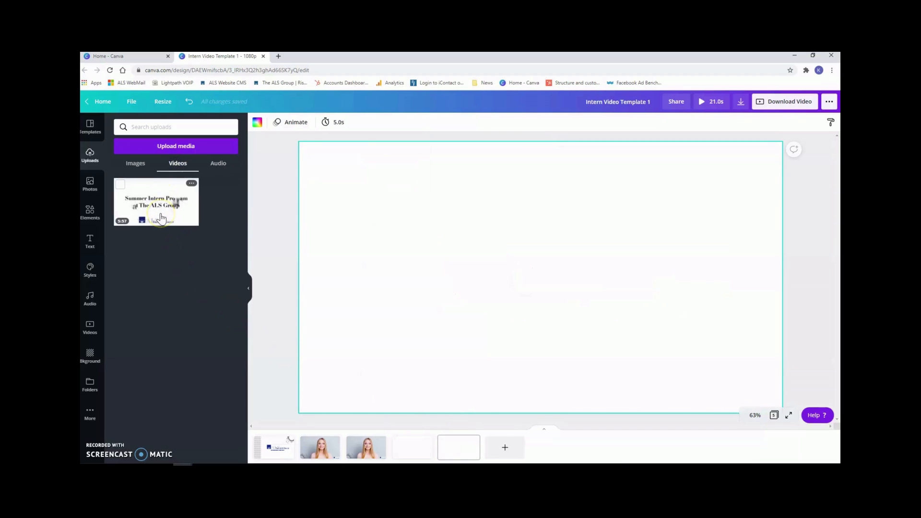
# Step: Delete the background photo of the woman from the third page
pyautogui.click(374, 457)
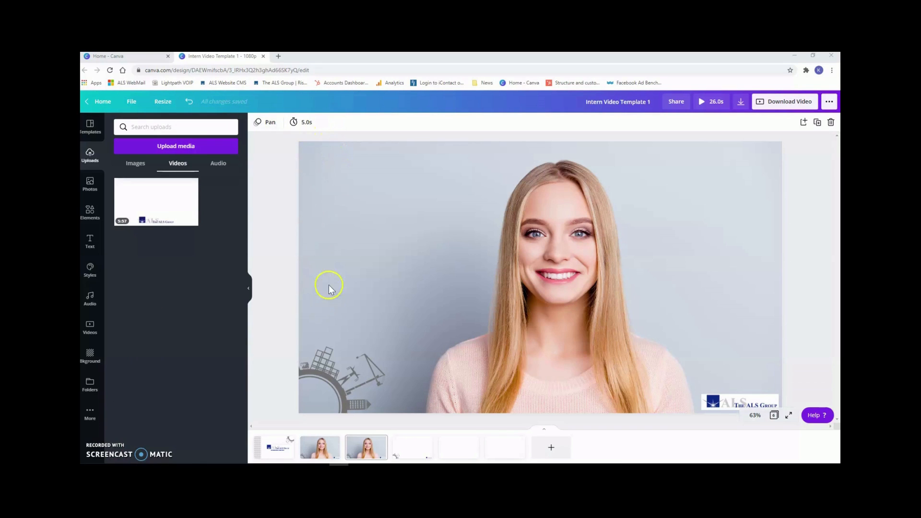
pyautogui.click(325, 247)
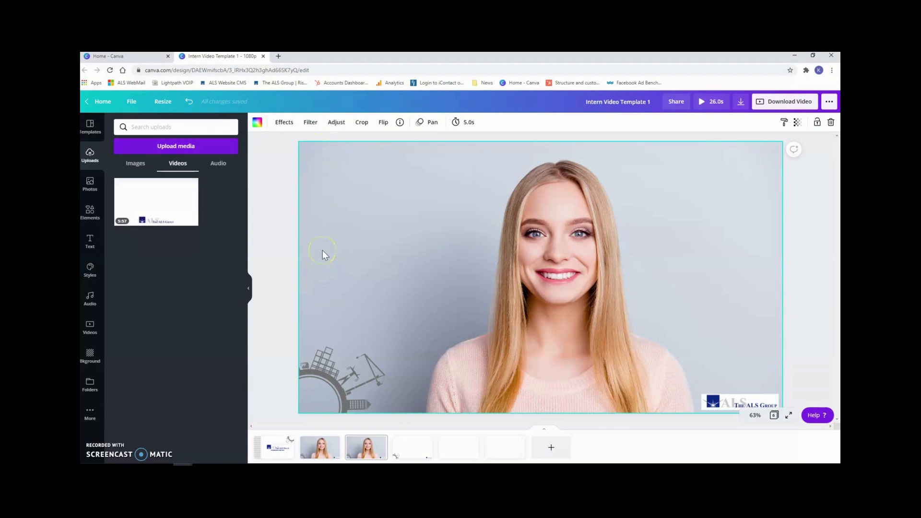
pyautogui.click(831, 123)
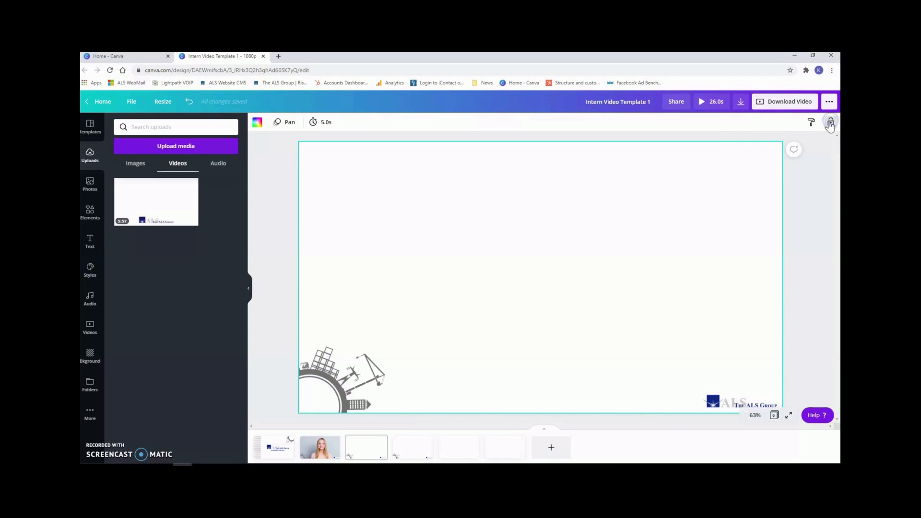
# Step: Search the photos for "city" and add the photo of skyscrapers seen from below to the third page
pyautogui.click(91, 185)
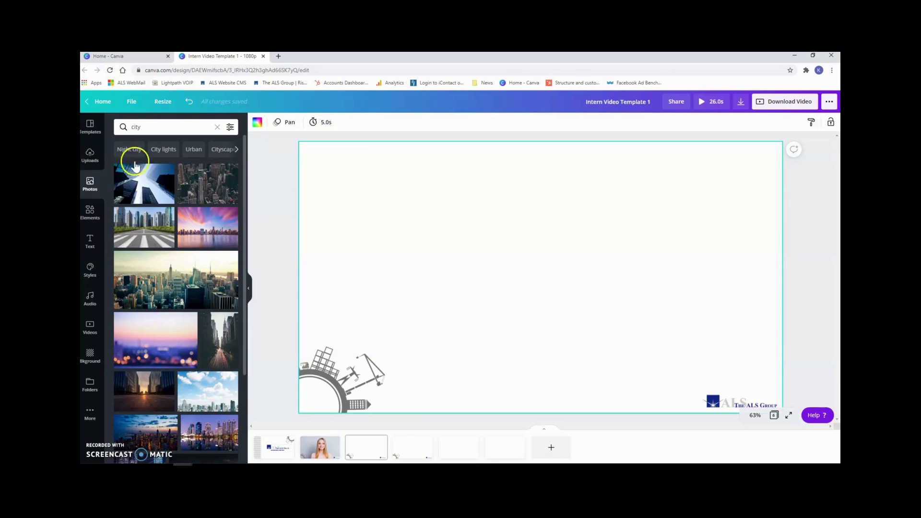
pyautogui.click(165, 128)
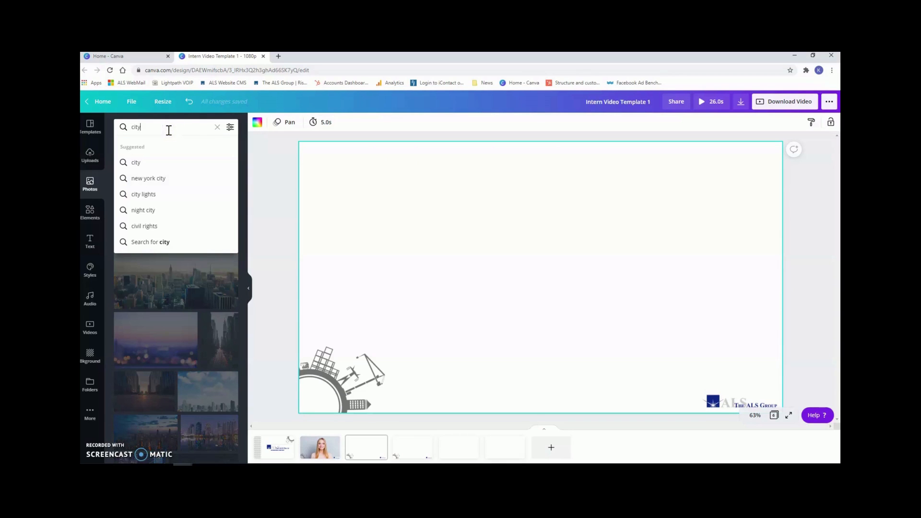
pyautogui.press('Return')
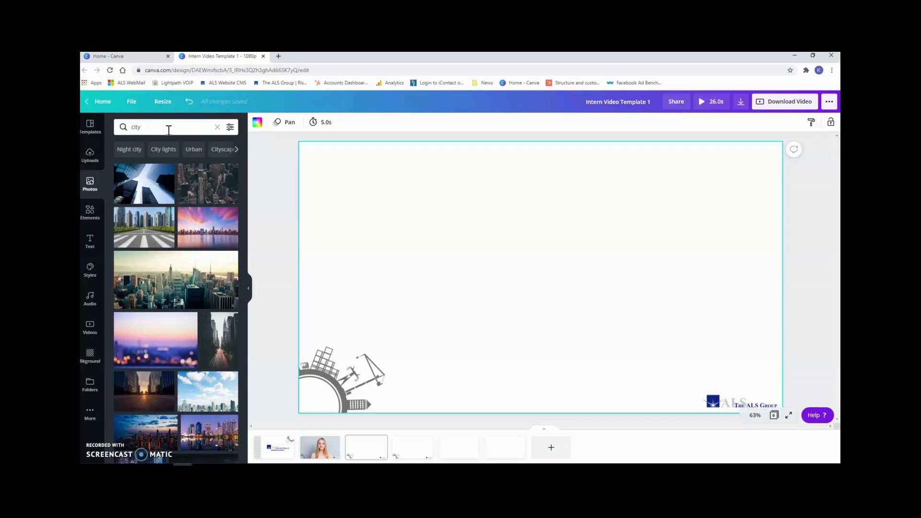
pyautogui.click(145, 173)
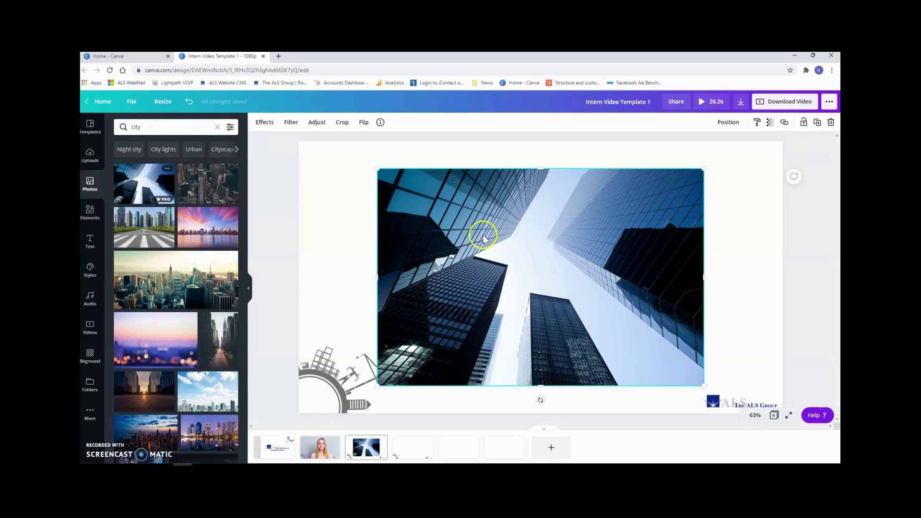
# Step: Shrink the skyscraper photo slightly from its upper-left corner, then delete it from the third page
pyautogui.moveTo(376, 169)
pyautogui.mouseDown()
pyautogui.moveTo(502, 252)
pyautogui.moveTo(379, 181)
pyautogui.mouseUp()
pyautogui.click(378, 174)
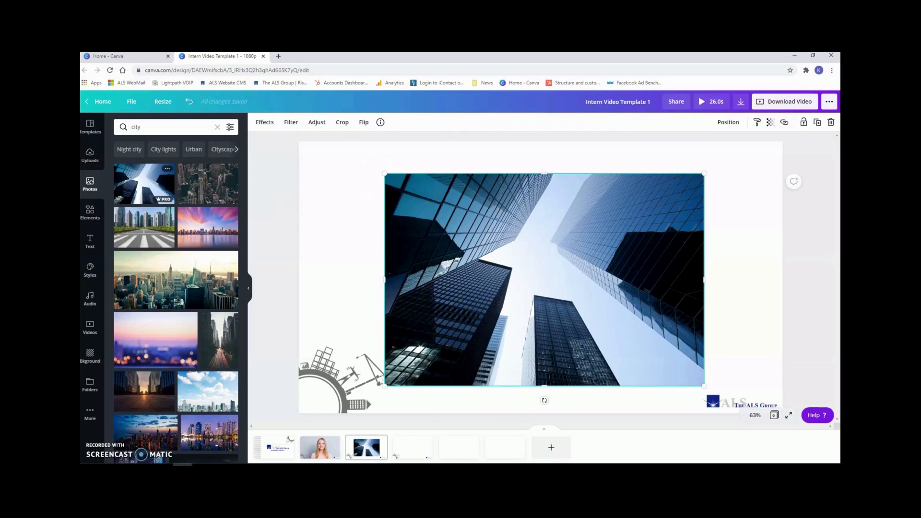
pyautogui.press('Delete')
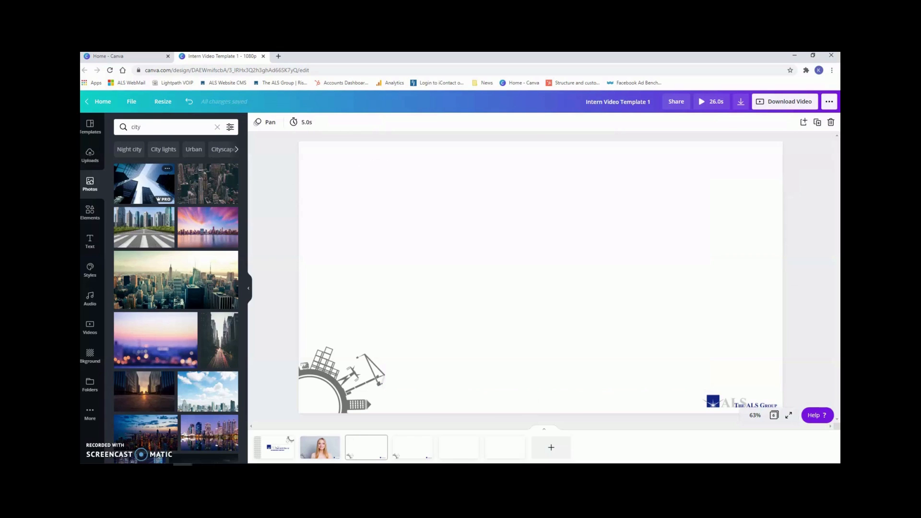
# Step: Open the "flower" search results in the elements library and add the purple flower graphic to the third page
pyautogui.click(89, 212)
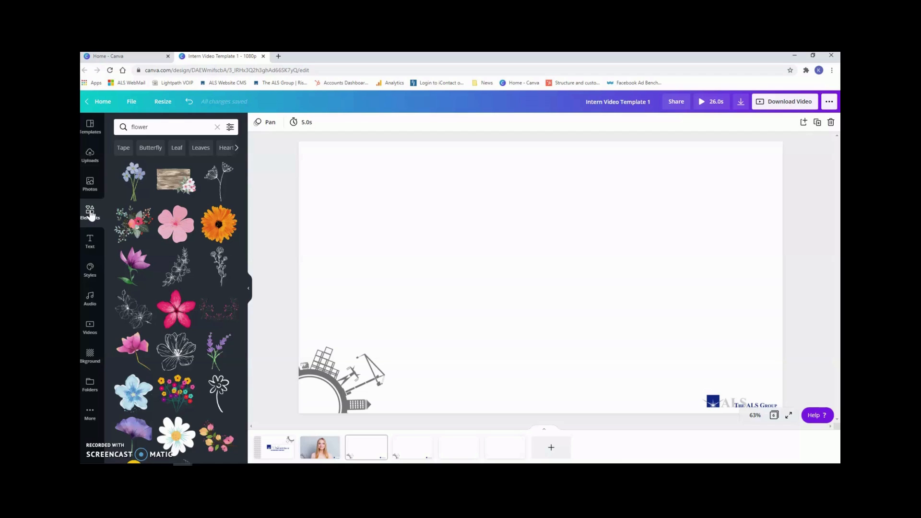
pyautogui.click(173, 127)
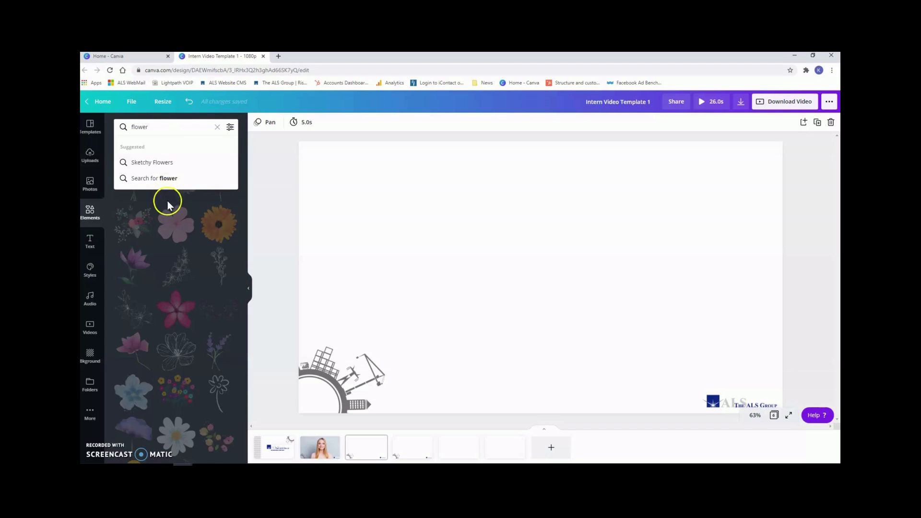
pyautogui.click(160, 268)
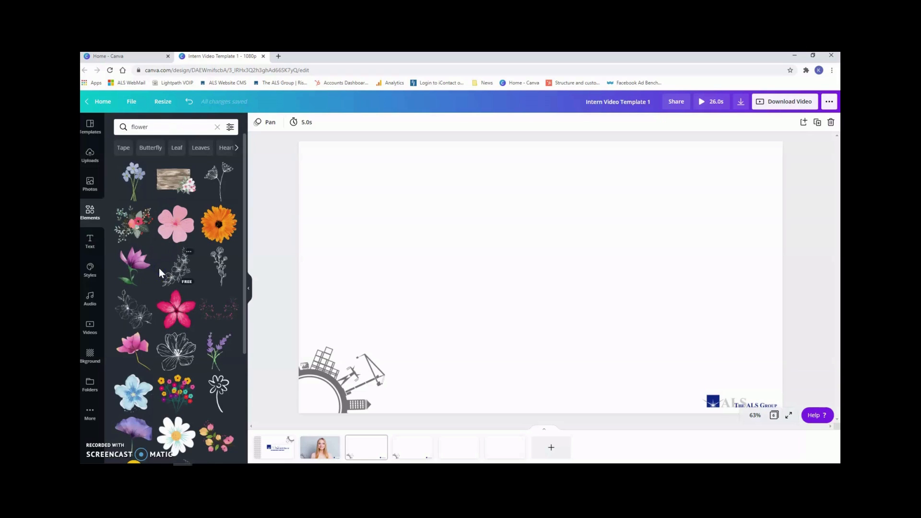
pyautogui.click(120, 278)
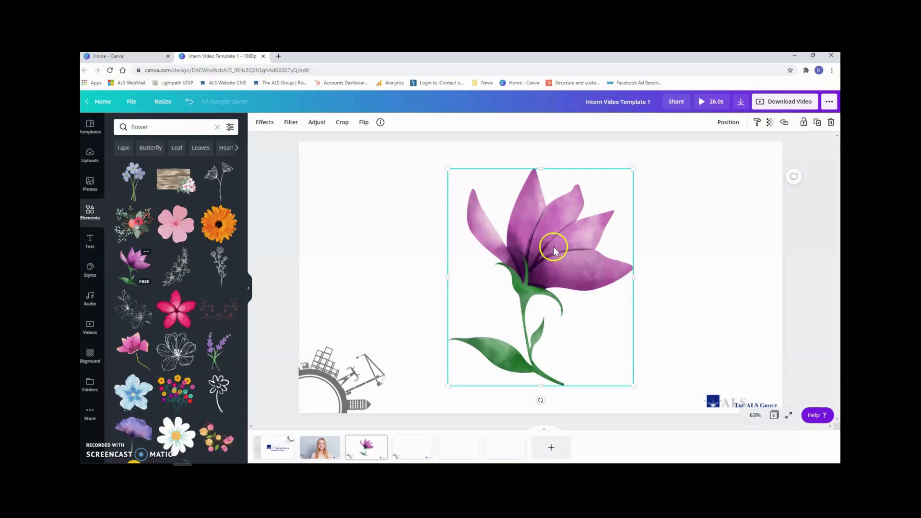
# Step: View the flower's effect, filter and adjustment options, and crop a thin strip off its upper edge
pyautogui.click(271, 123)
pyautogui.click(290, 124)
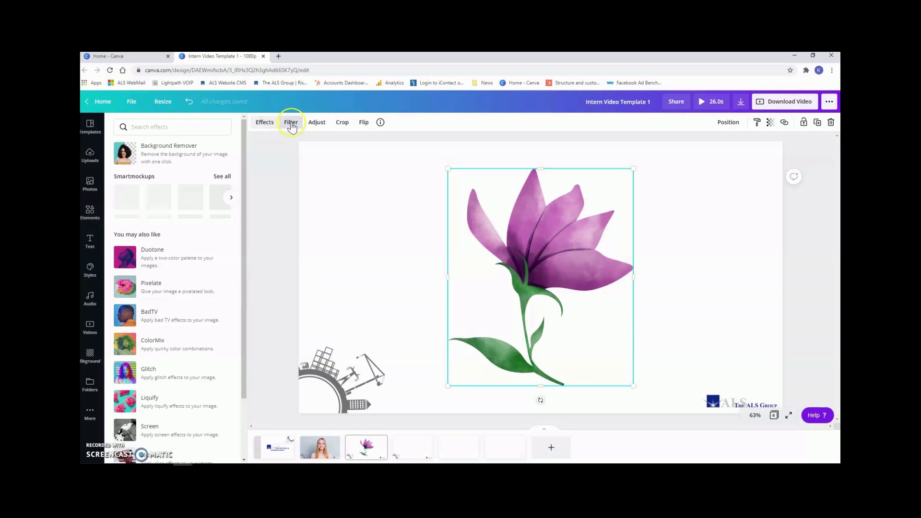
pyautogui.click(315, 125)
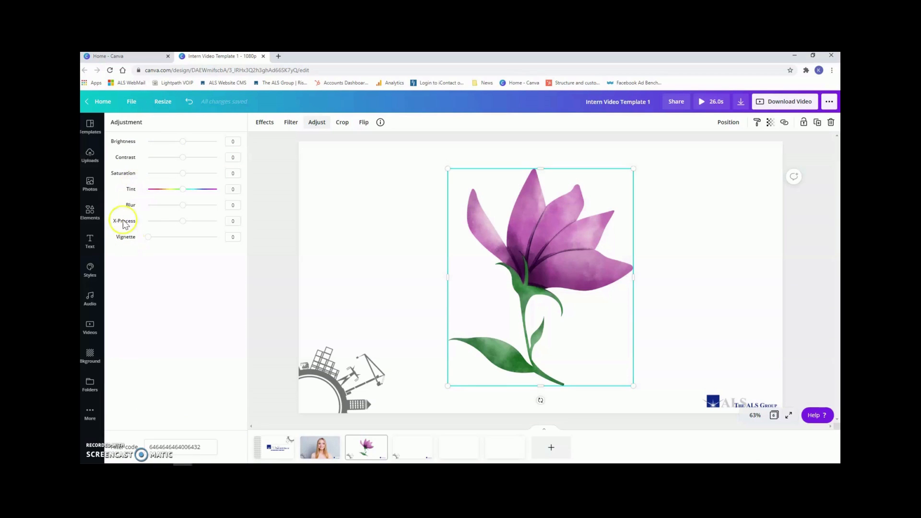
pyautogui.click(343, 123)
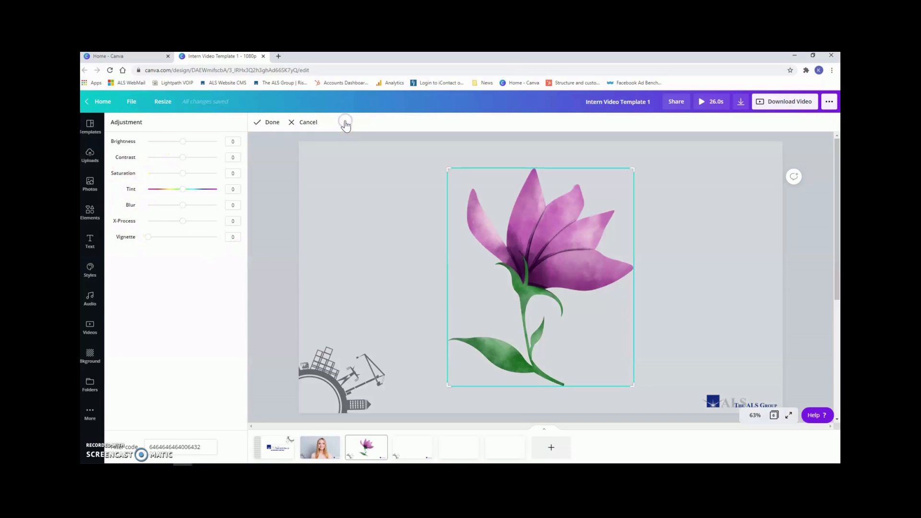
pyautogui.moveTo(448, 166)
pyautogui.mouseDown()
pyautogui.moveTo(479, 191)
pyautogui.moveTo(447, 173)
pyautogui.mouseUp()
pyautogui.click(270, 122)
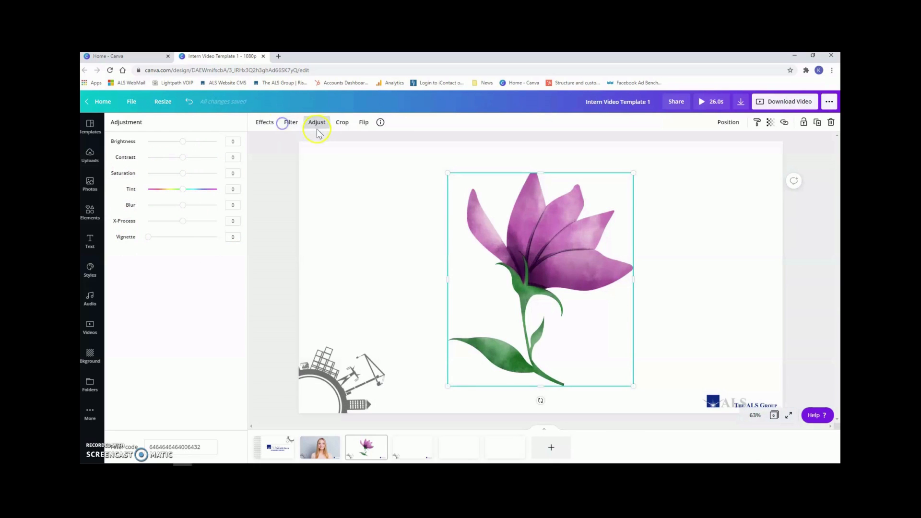
# Step: Try flipping the purple flower horizontally, then delete the flower from the third page
pyautogui.click(365, 124)
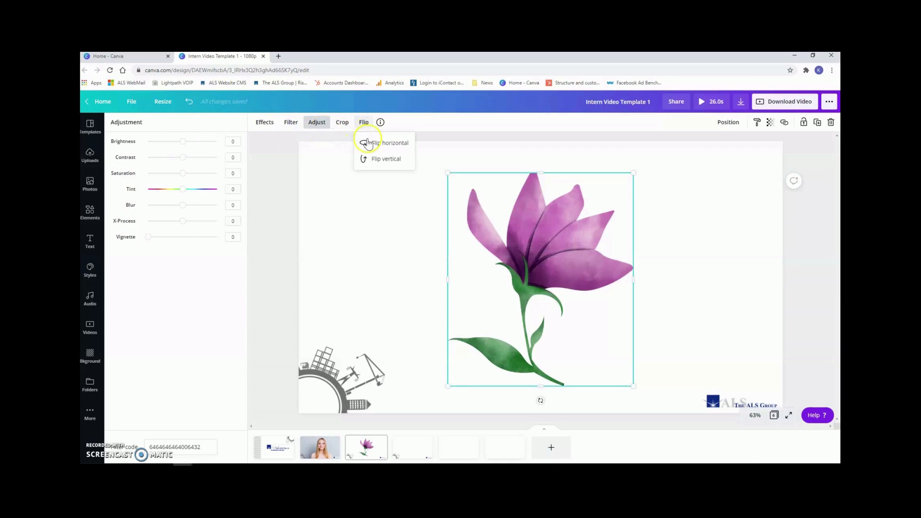
pyautogui.click(367, 143)
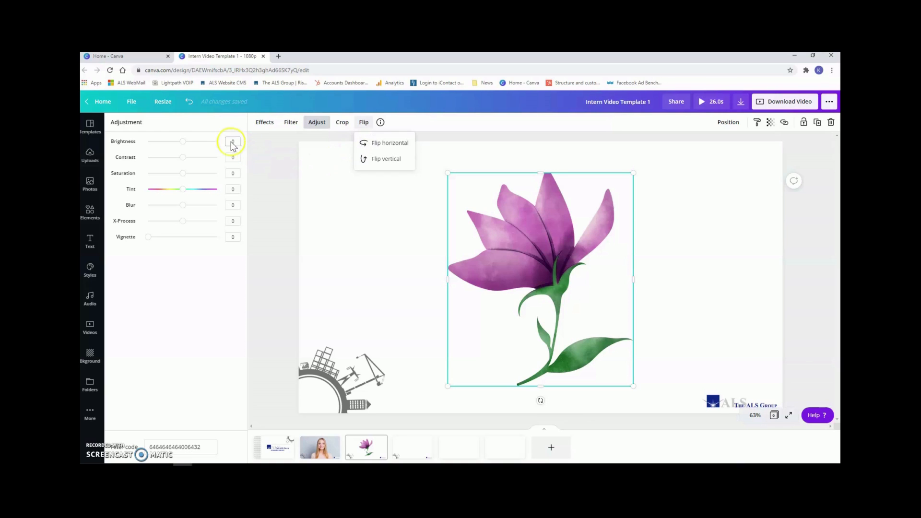
pyautogui.click(189, 102)
pyautogui.click(189, 101)
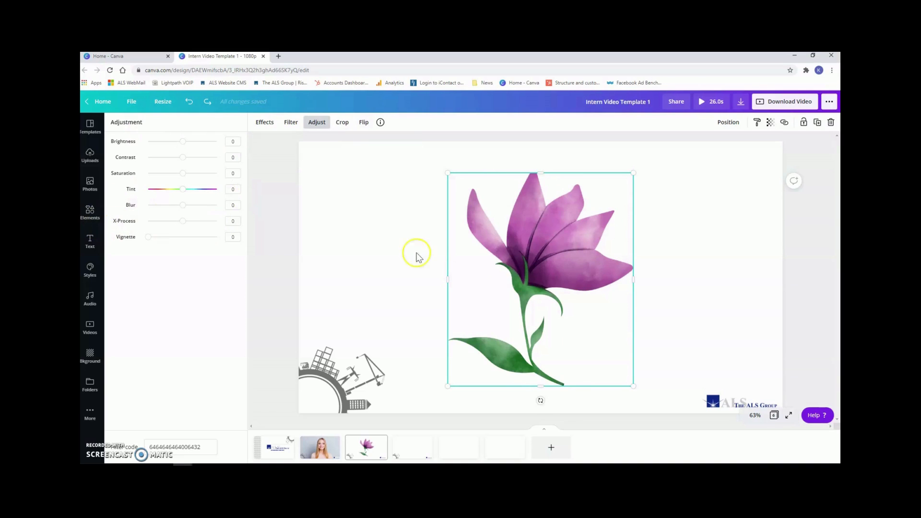
pyautogui.press('Delete')
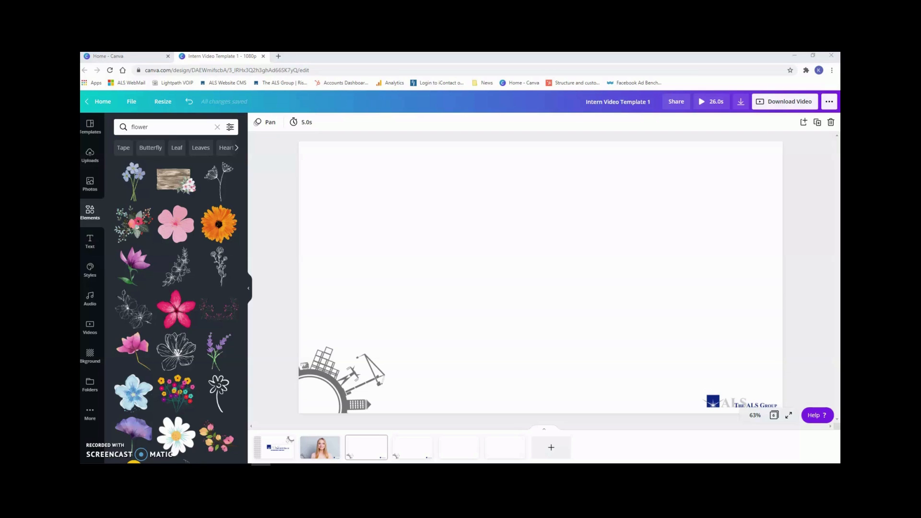
# Step: View the ready-made text styles, then return to the first page with the company logo
pyautogui.click(90, 244)
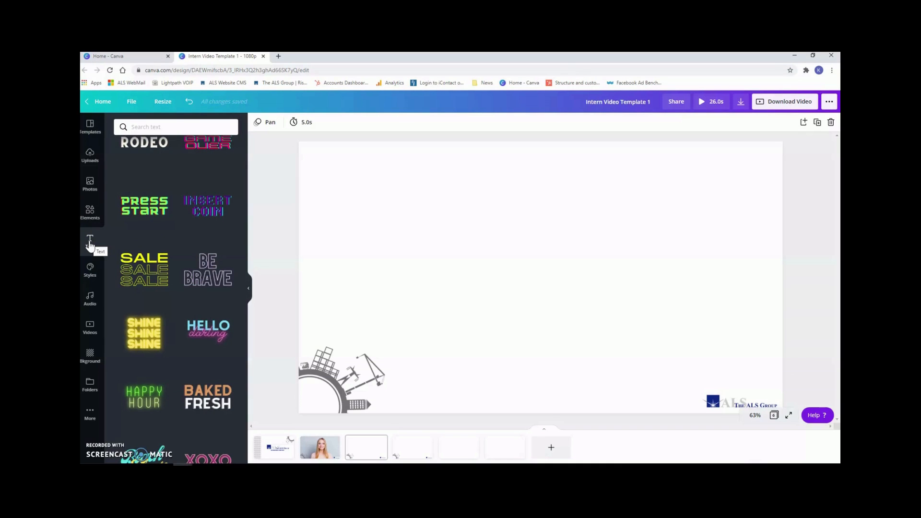
pyautogui.moveTo(183, 247)
pyautogui.click(276, 453)
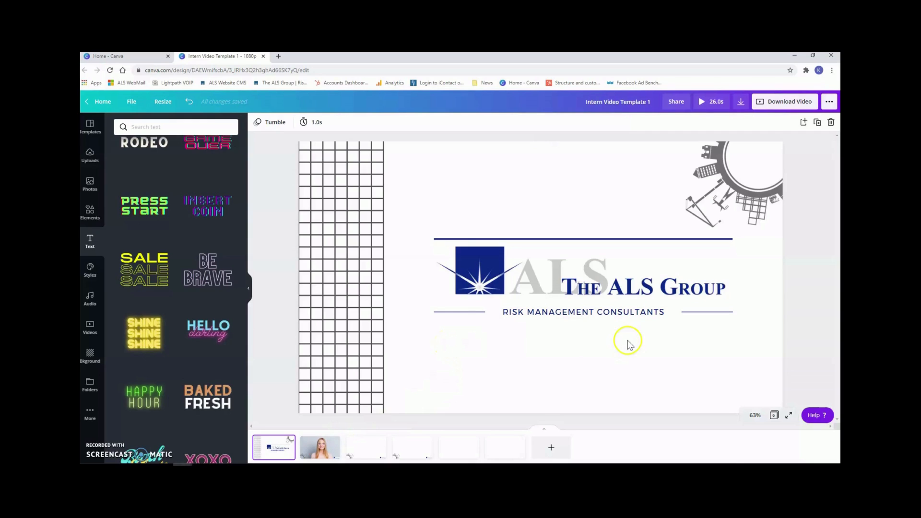
# Step: Add a subheading text box to the first page and place it below the "Risk Management Consultants" line
pyautogui.scroll(3, 158, 177)
pyautogui.scroll(3, 153, 174)
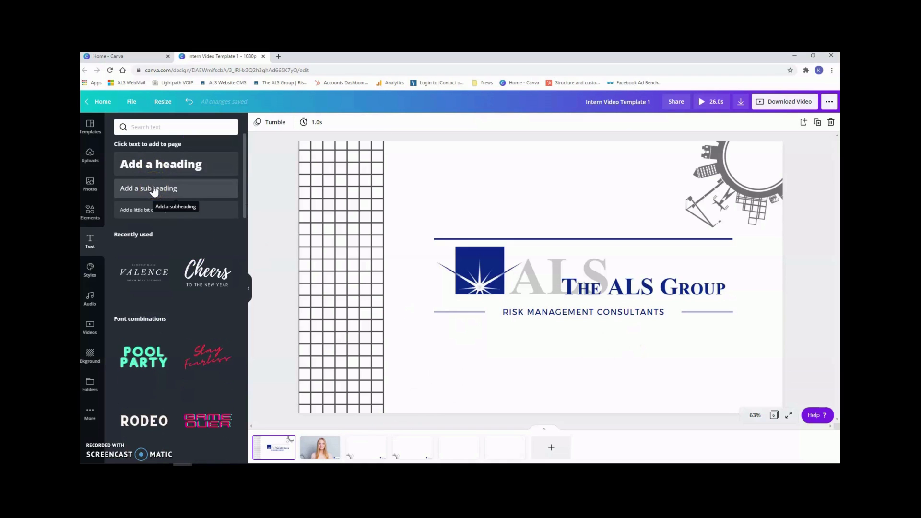
pyautogui.click(154, 190)
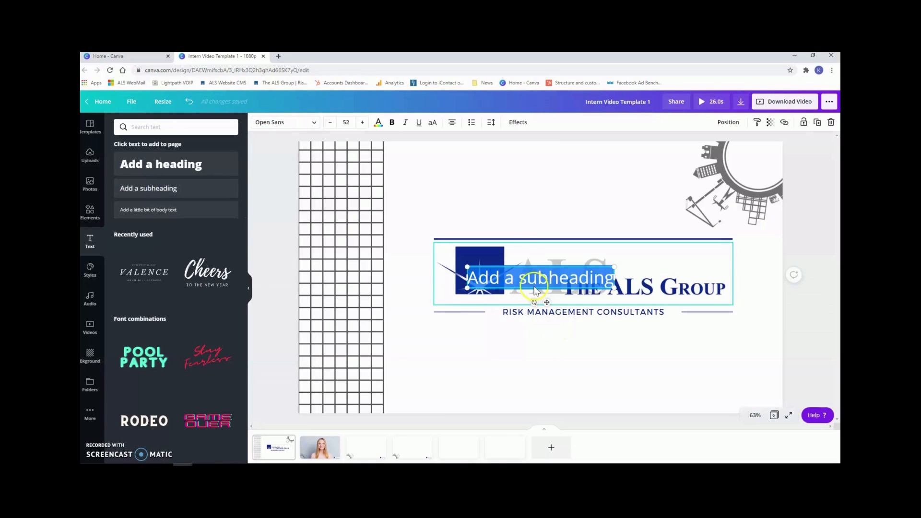
pyautogui.moveTo(530, 264); pyautogui.dragTo(575, 331)
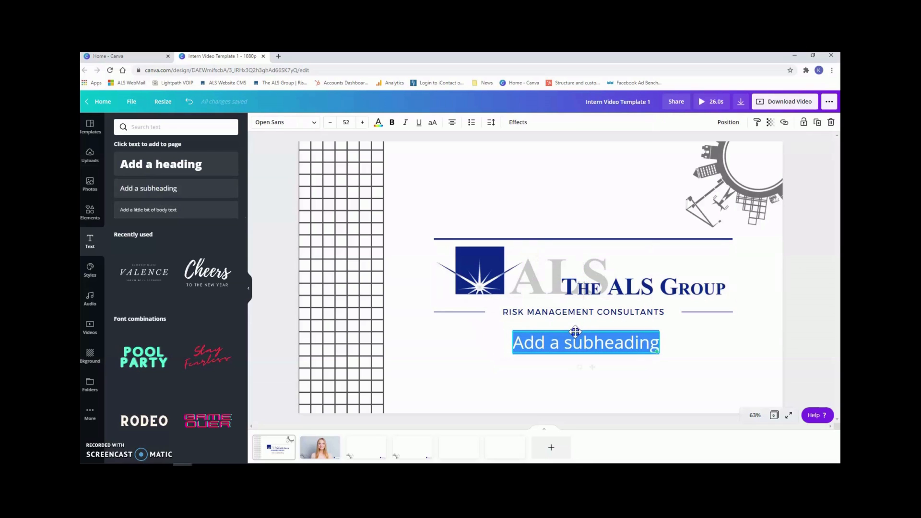
# Step: Replace the subheading's placeholder text with "Spring 2021 Internship"
pyautogui.click(581, 342)
pyautogui.click(656, 345)
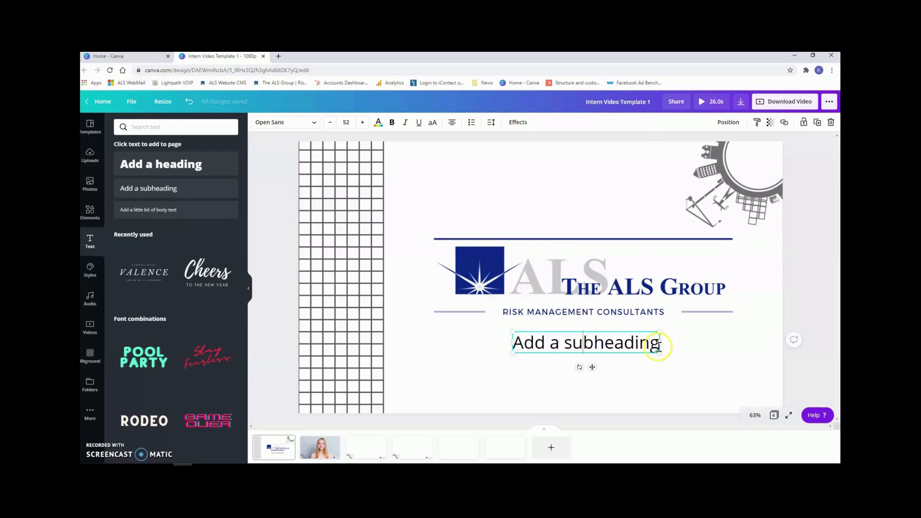
pyautogui.moveTo(657, 345); pyautogui.dragTo(509, 345)
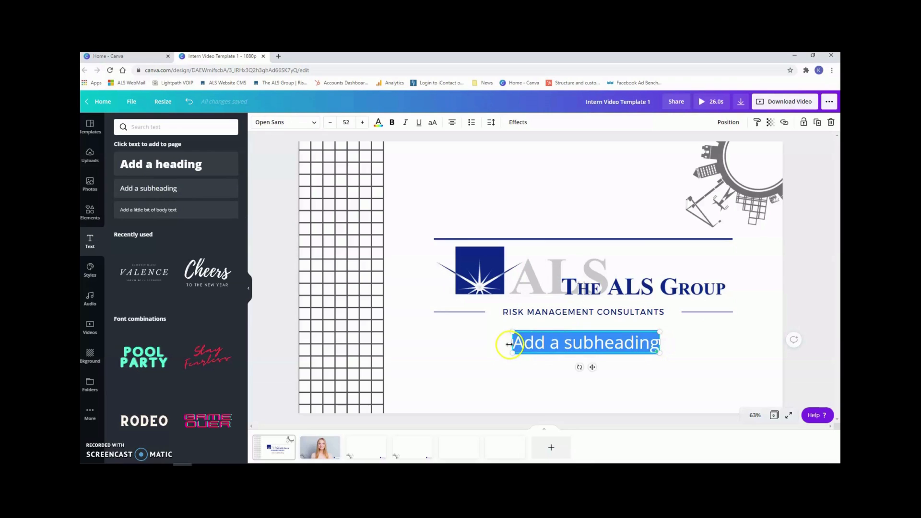
pyautogui.press('BackSpace')
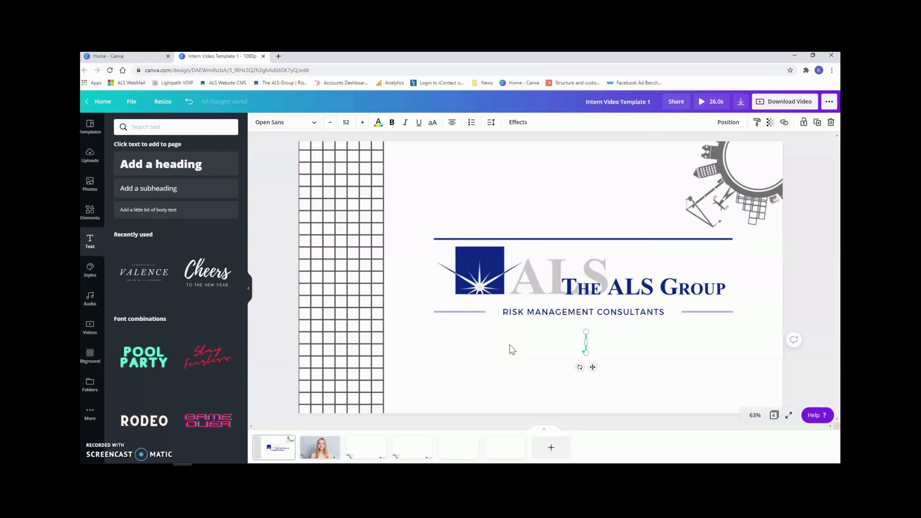
pyautogui.write('Spring')
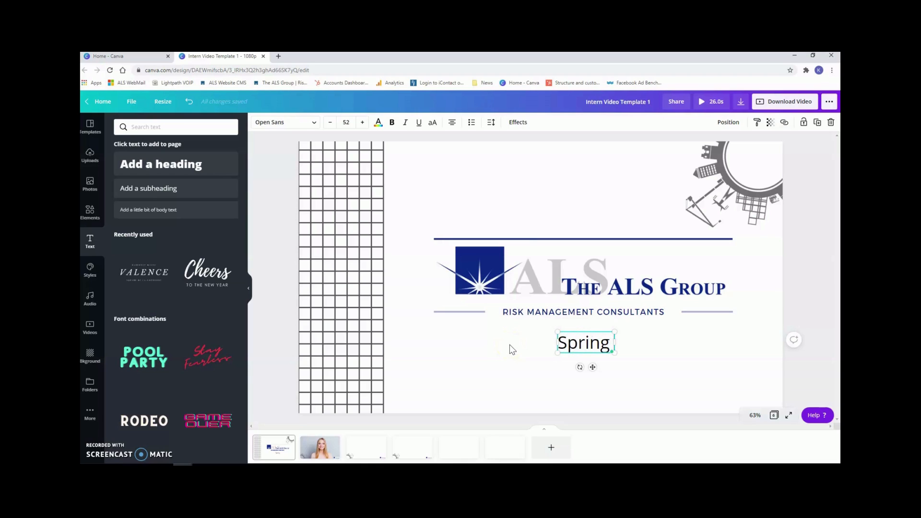
pyautogui.write(' 202')
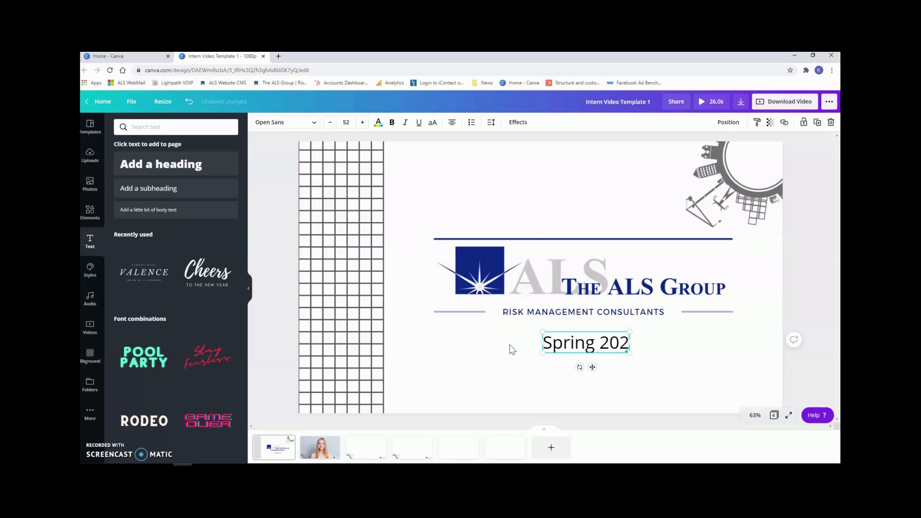
pyautogui.write('1 Inter')
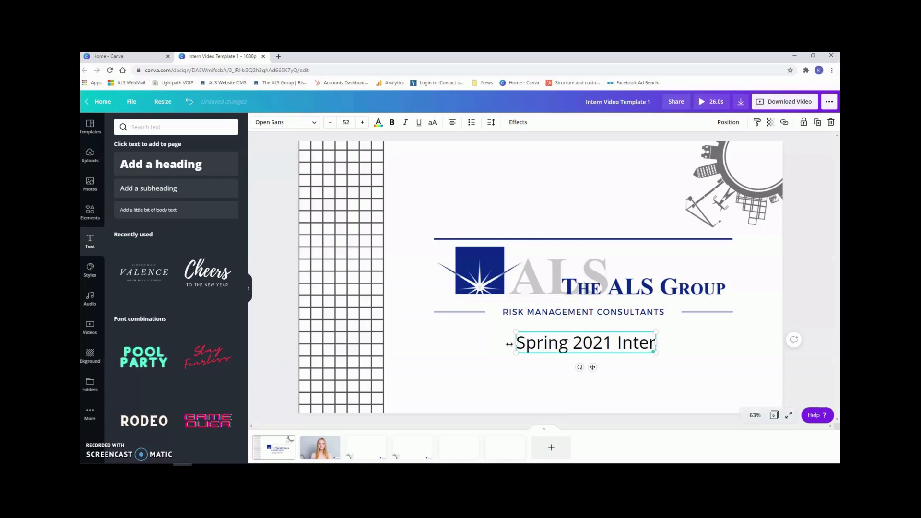
pyautogui.write('nship')
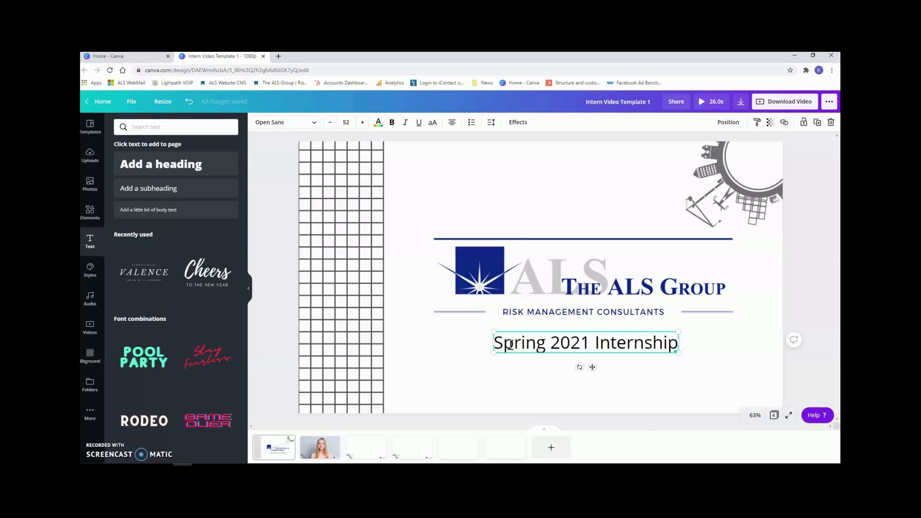
pyautogui.click(581, 343)
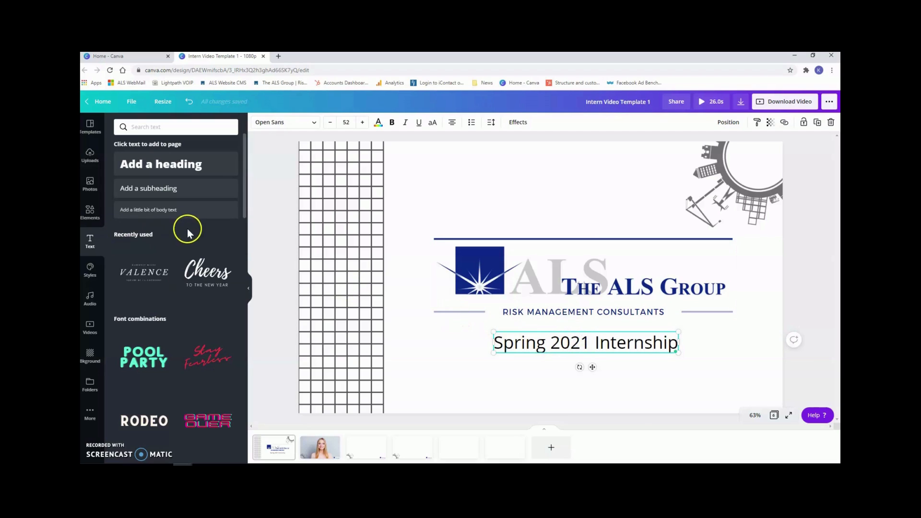
# Step: Preview the recently used "Advertising" audio track, add it to the video, and pause its playback
pyautogui.click(91, 300)
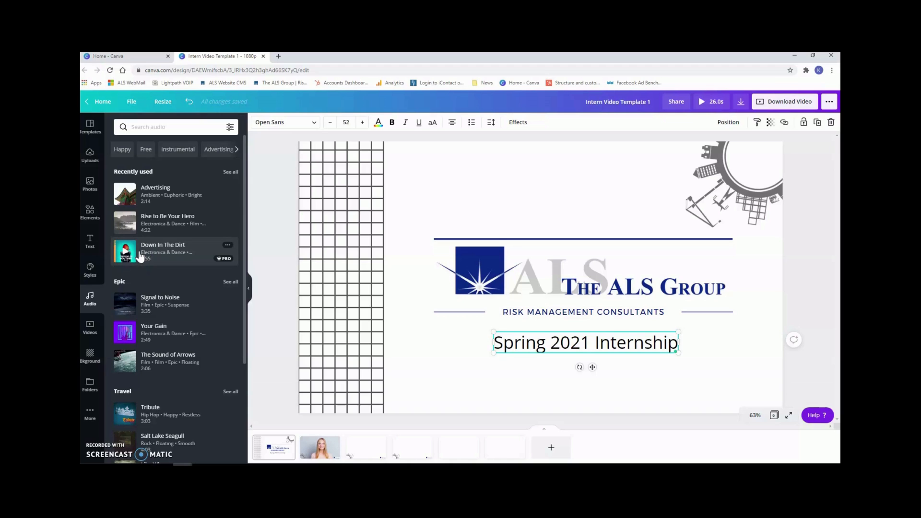
pyautogui.click(124, 193)
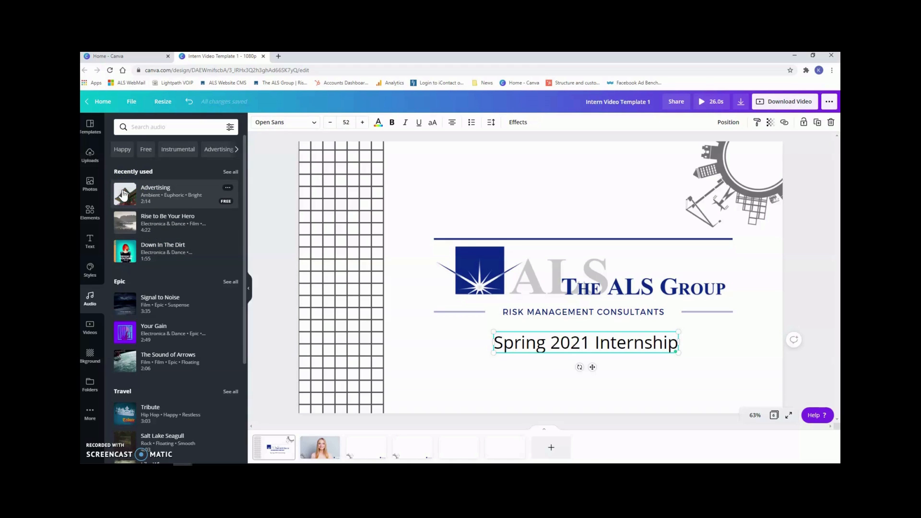
pyautogui.click(124, 193)
pyautogui.click(155, 189)
pyautogui.click(156, 191)
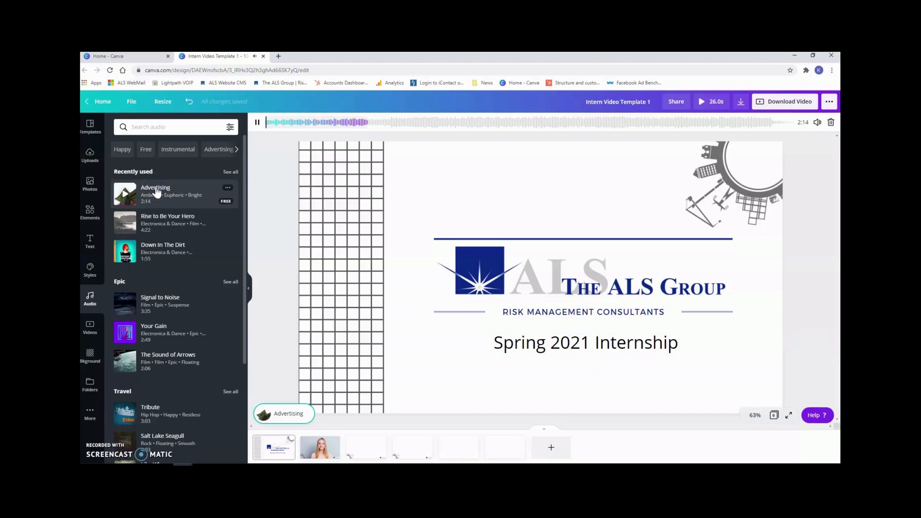
pyautogui.click(159, 191)
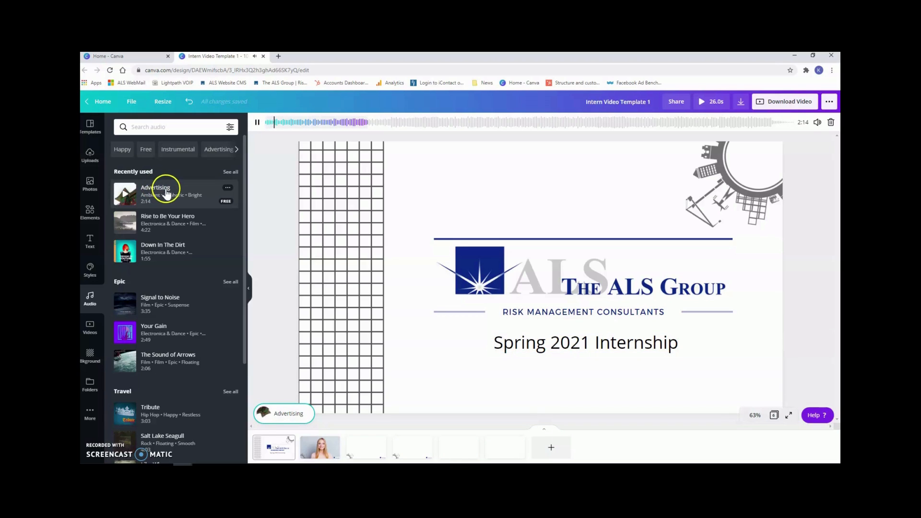
pyautogui.click(230, 145)
pyautogui.click(257, 122)
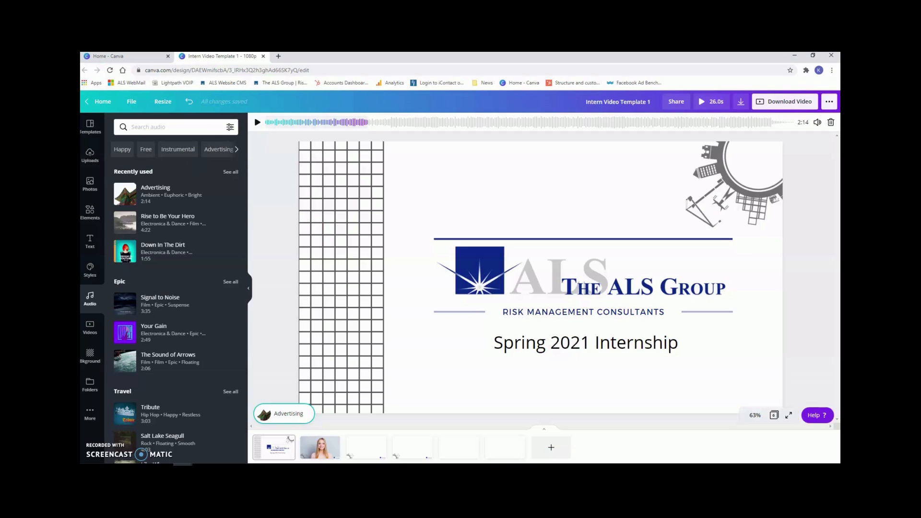
# Step: Shift the used section of the "Advertising" track to start at about 45 s, listen to it, and pause
pyautogui.moveTo(368, 126); pyautogui.dragTo(539, 123)
pyautogui.click(443, 122)
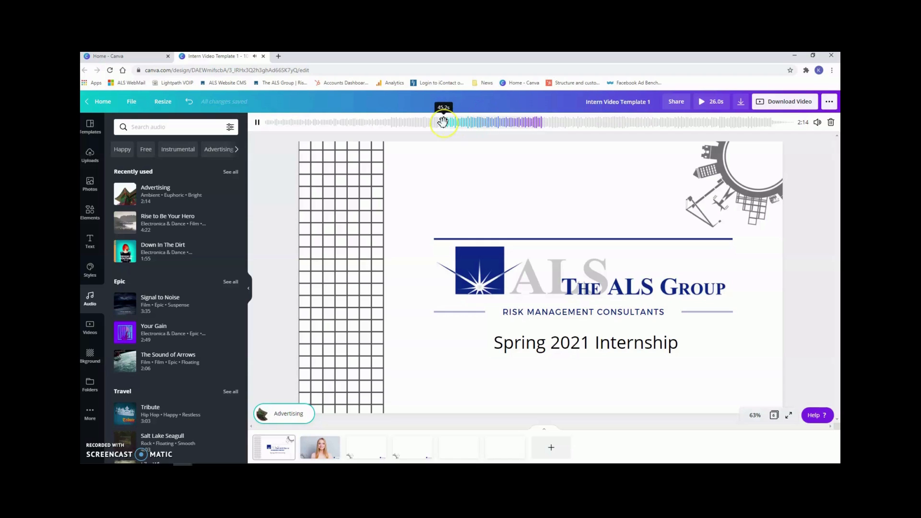
pyautogui.click(257, 124)
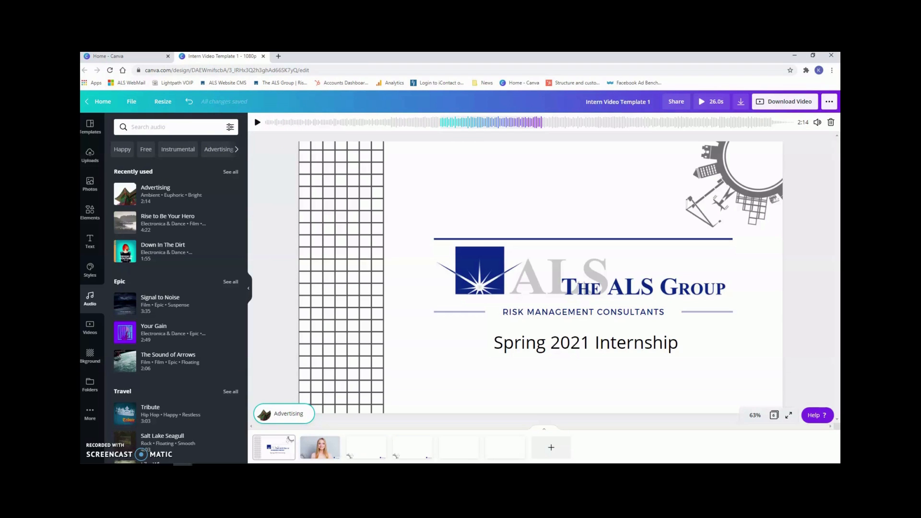
# Step: Lower the "Advertising" track's volume to 6, pause its playback, and open the track's additional options in the audio library
pyautogui.click(817, 122)
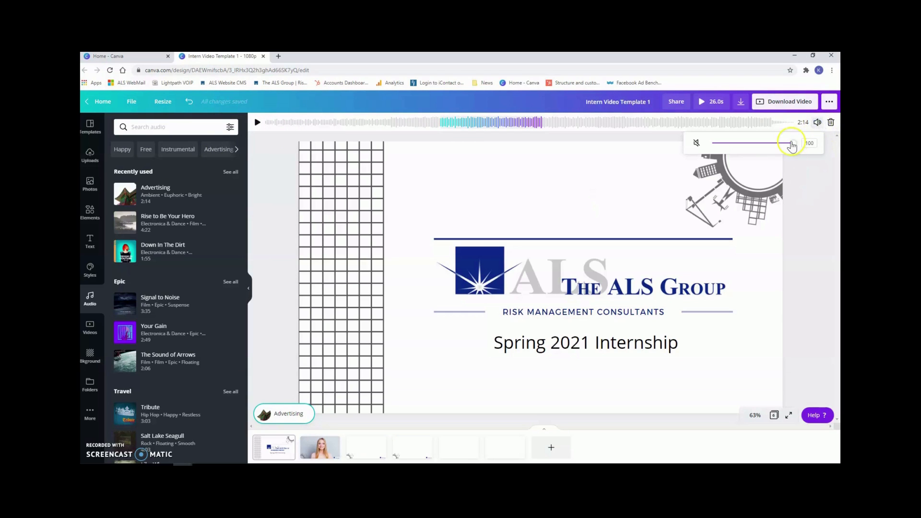
pyautogui.moveTo(792, 143); pyautogui.dragTo(719, 149)
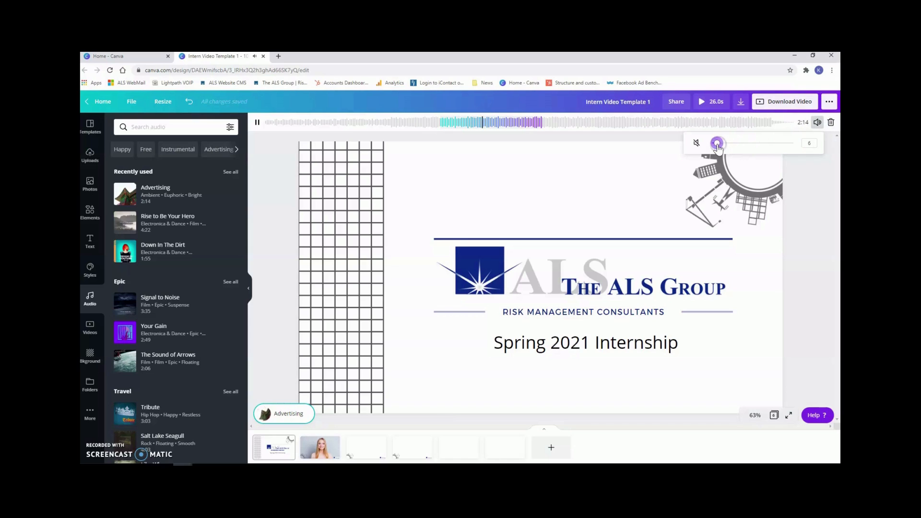
pyautogui.click(696, 144)
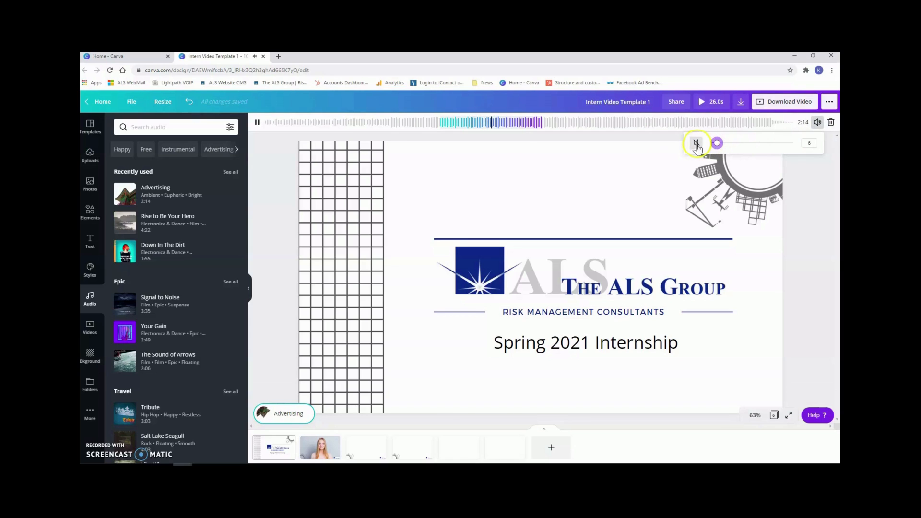
pyautogui.click(259, 123)
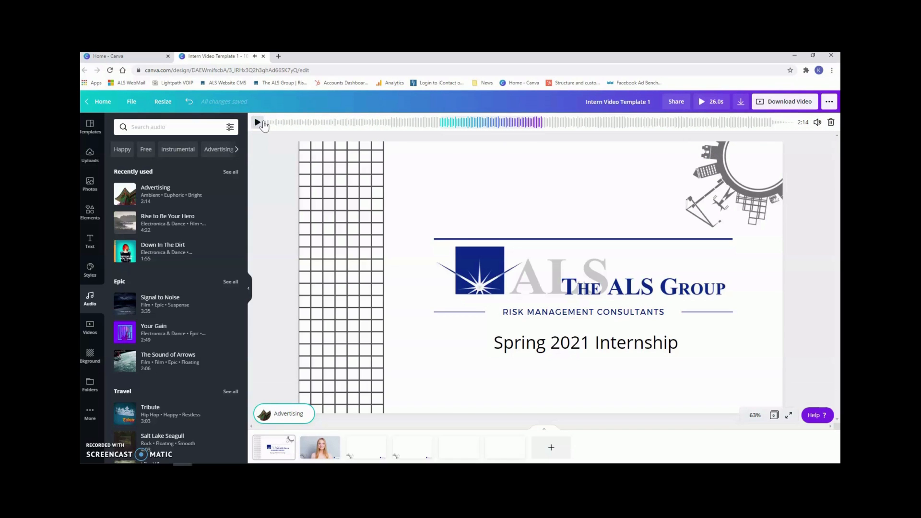
pyautogui.click(258, 127)
pyautogui.moveTo(228, 192)
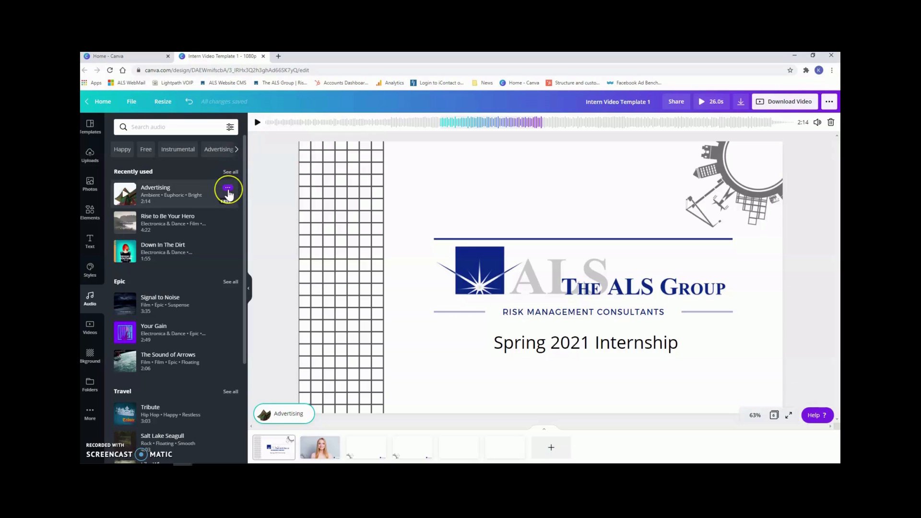
pyautogui.click(228, 189)
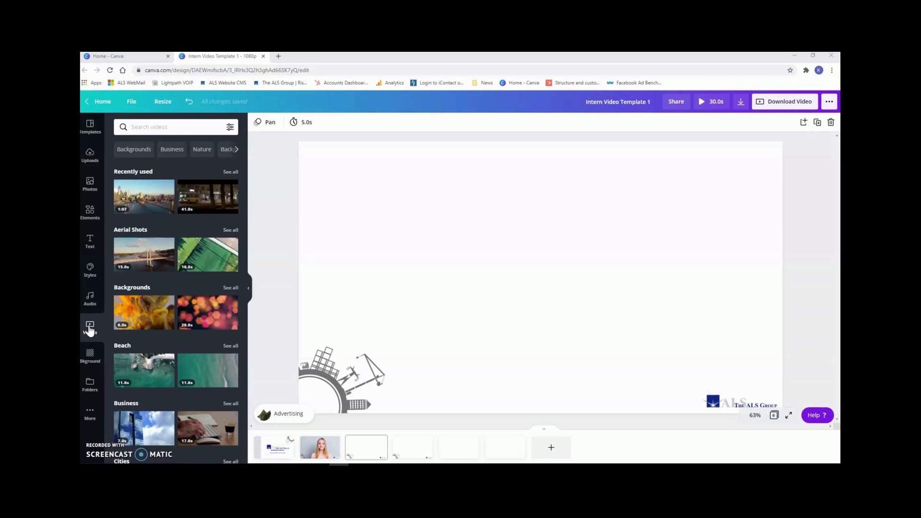
# Step: Search the video library for "city" using the Cities suggestion, and add the Sydney Opera House harbour clip to the third page
pyautogui.click(161, 127)
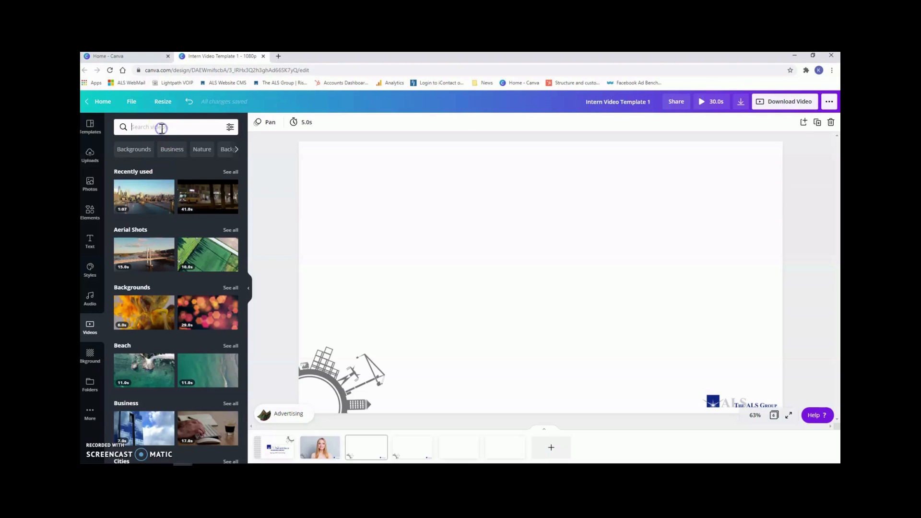
pyautogui.write('city')
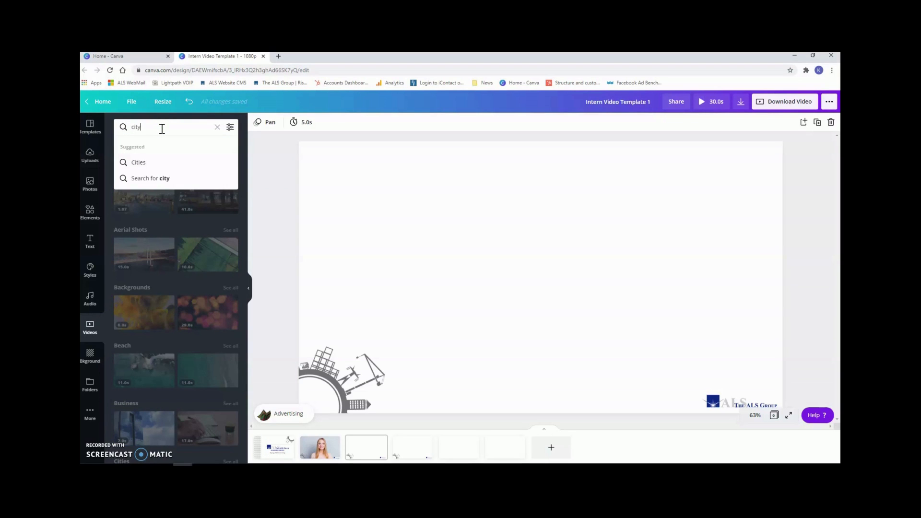
pyautogui.click(156, 164)
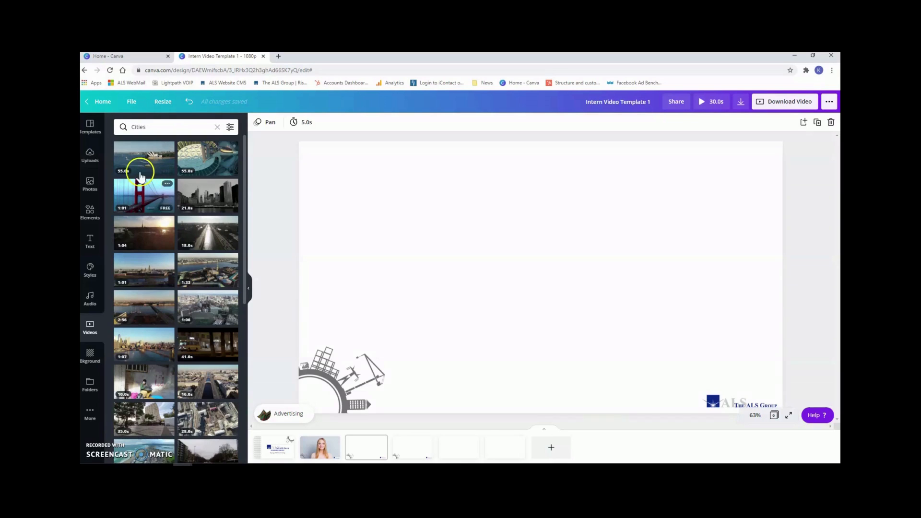
pyautogui.click(139, 161)
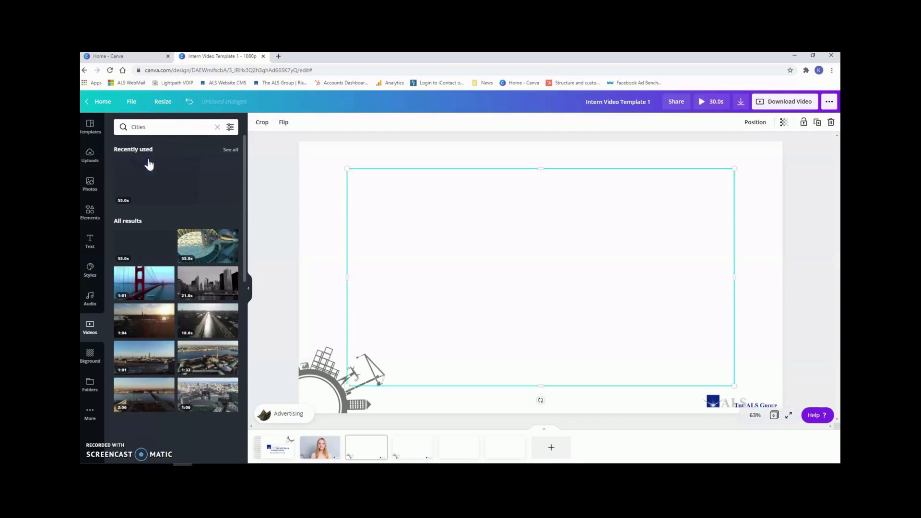
# Step: View the harbour clip's trim timeline without trimming it, and pause the clip on the page
pyautogui.click(269, 124)
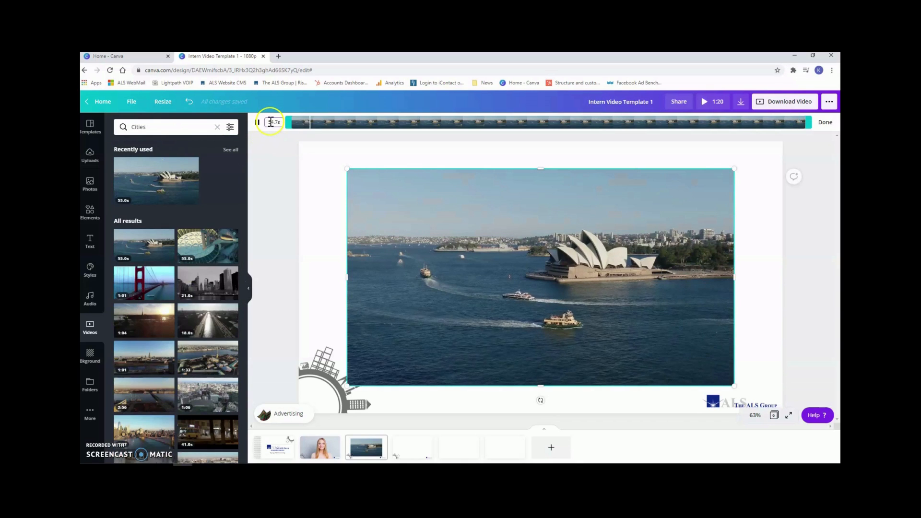
pyautogui.click(824, 123)
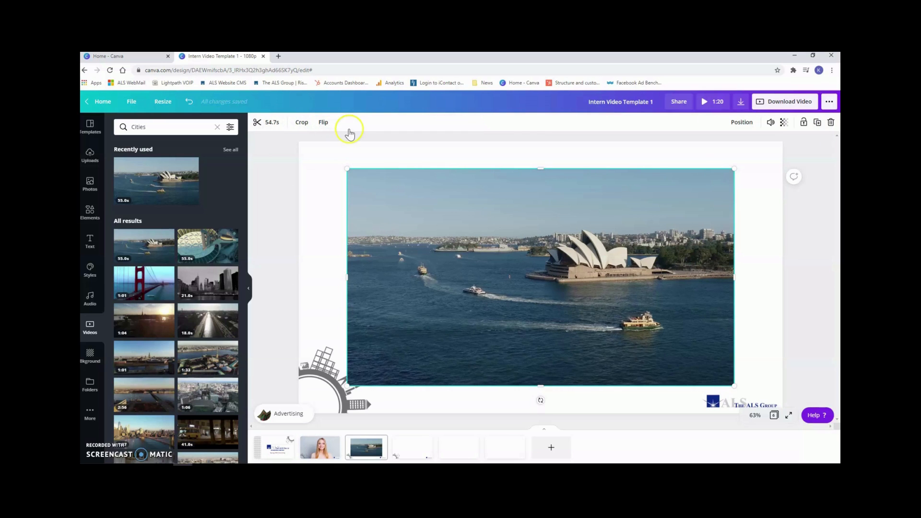
pyautogui.click(406, 229)
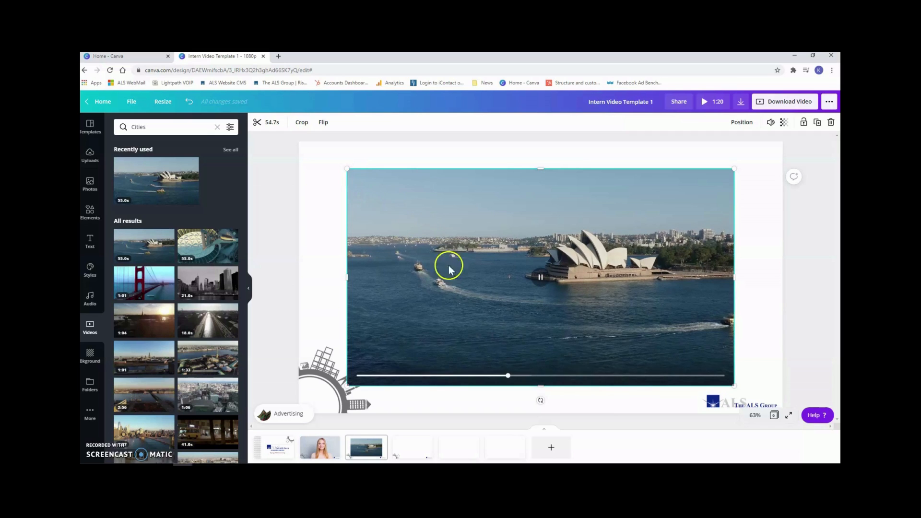
pyautogui.click(401, 321)
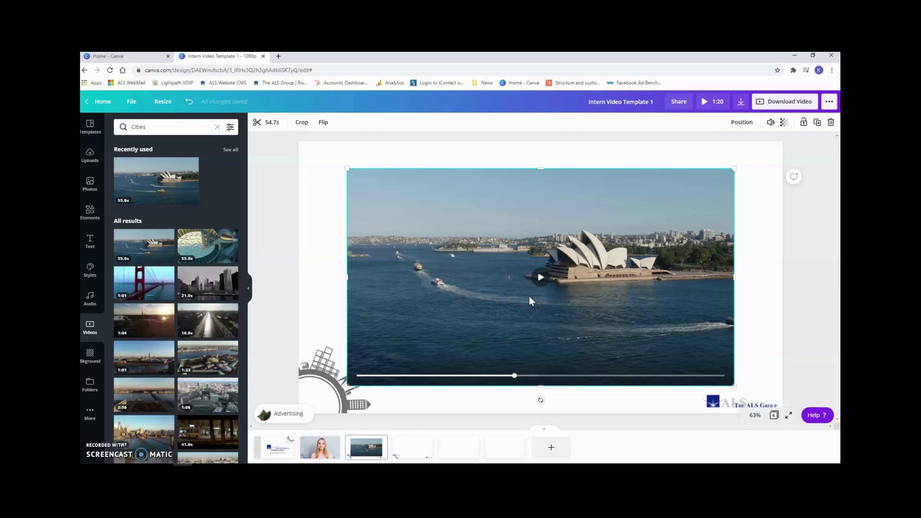
pyautogui.click(511, 288)
# Step: Preview the whole video, close the preview, and return to the video search
pyautogui.click(716, 101)
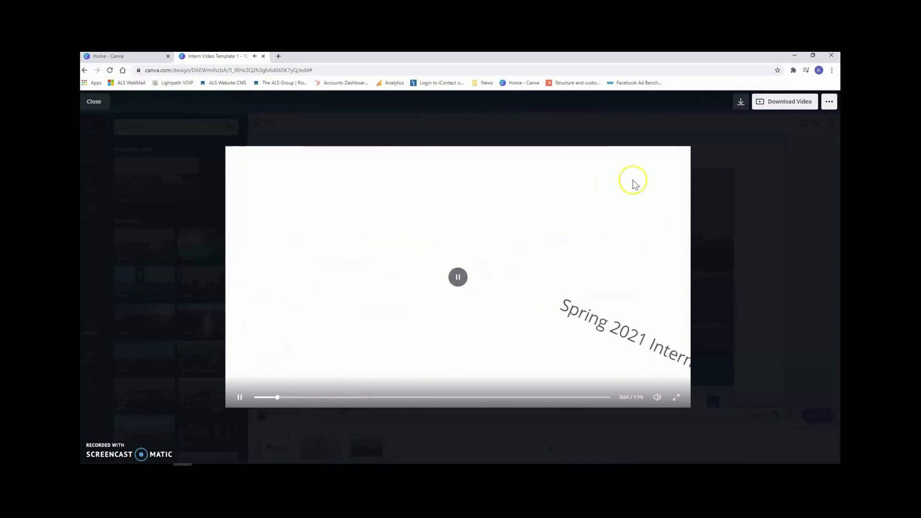
pyautogui.click(94, 102)
pyautogui.click(134, 129)
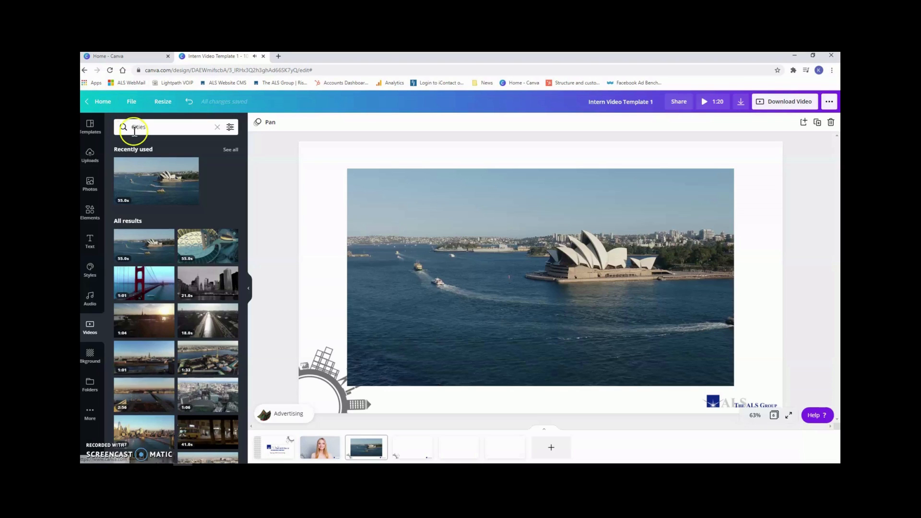